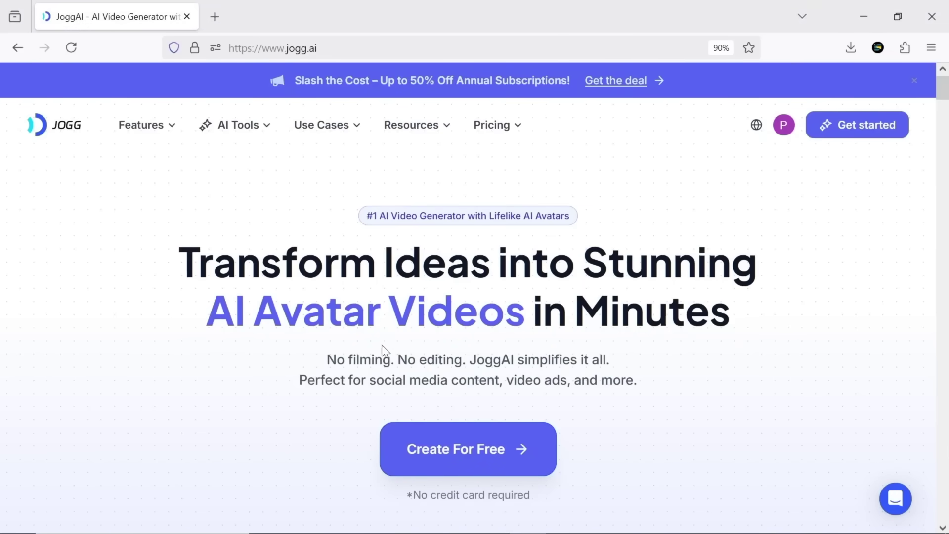
Look over the Features and AI Tools menus, then open the JoggAI app home via Get started.
mouse_move(148, 126)
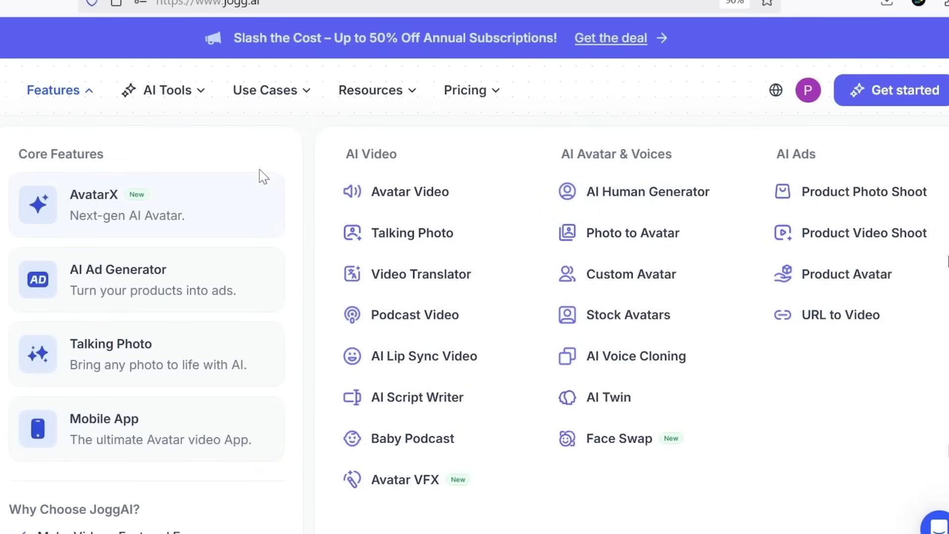
mouse_move(195, 97)
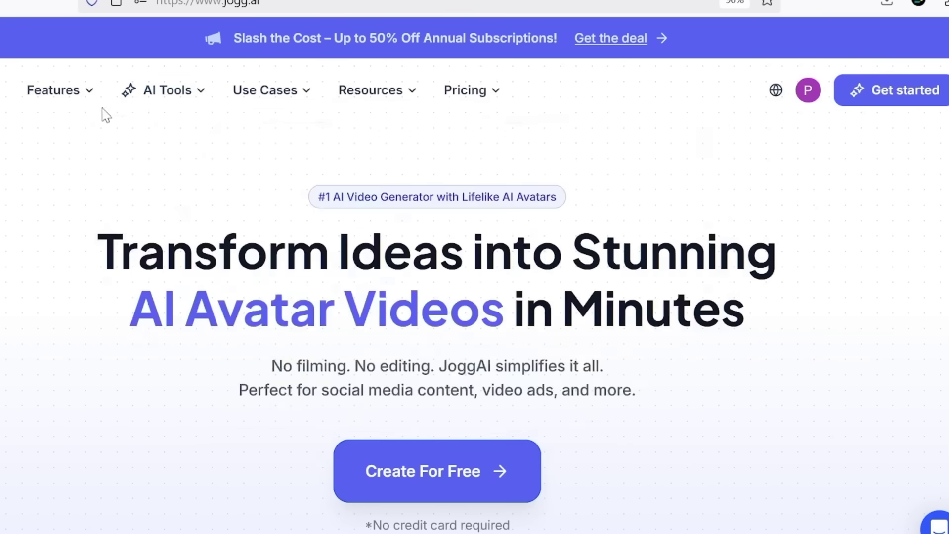
mouse_move(78, 82)
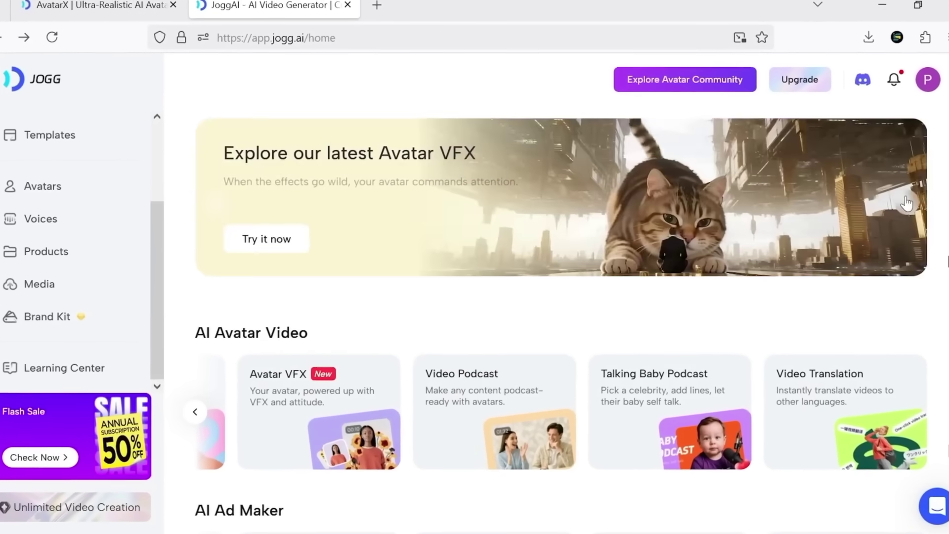
Open the Talking Photo creator and load the cartoon boy in a blue shirt as the photo.
left_click(195, 412)
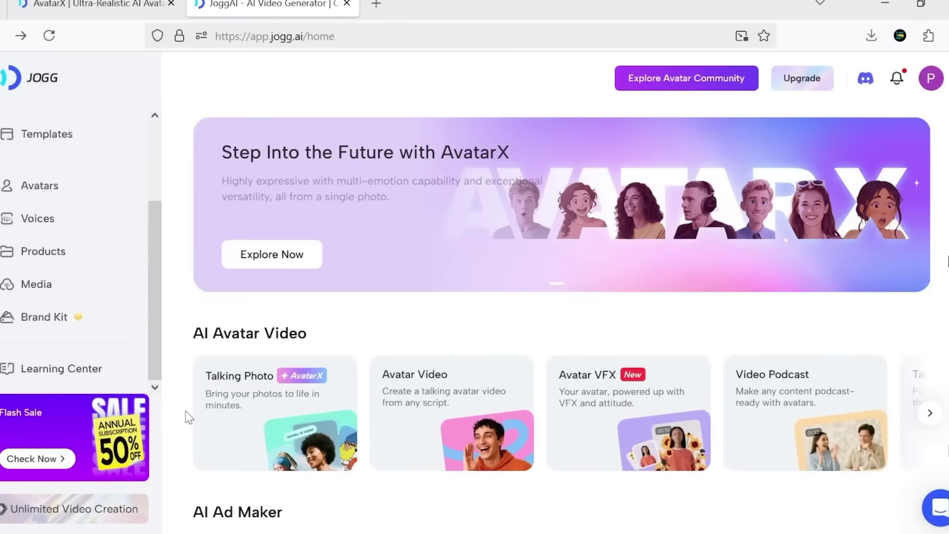
left_click(299, 413)
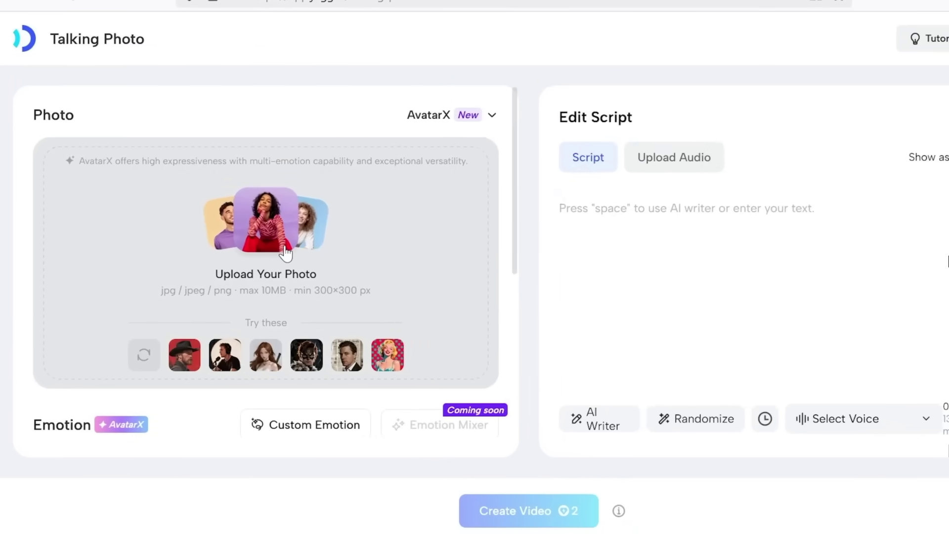
left_click(149, 364)
left_click(225, 355)
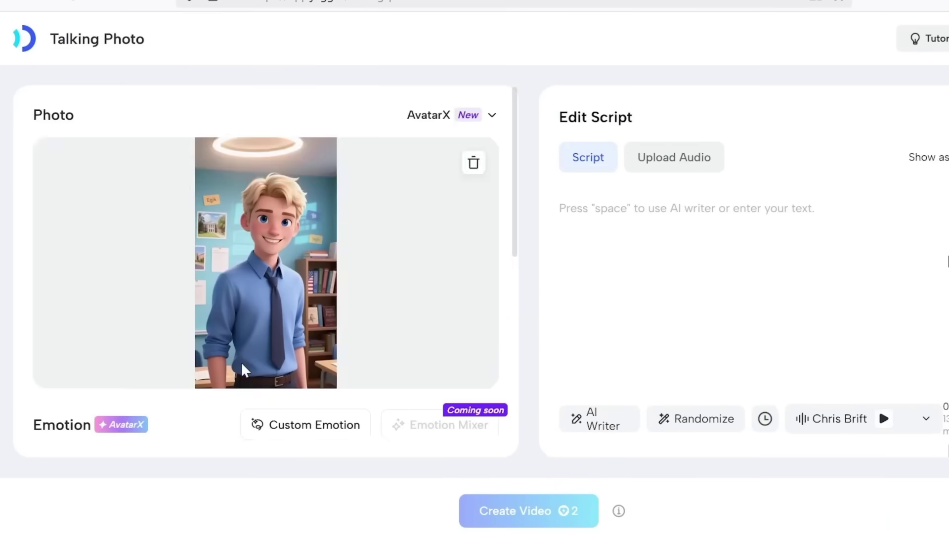
scroll(232, 368, "down", 3)
scroll(225, 363, "down", 2)
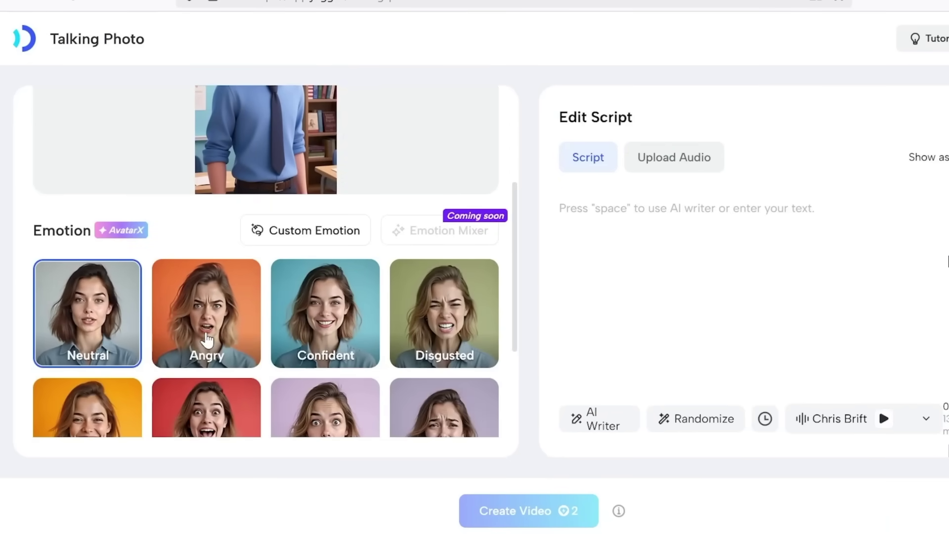
scroll(207, 346, "down", 2)
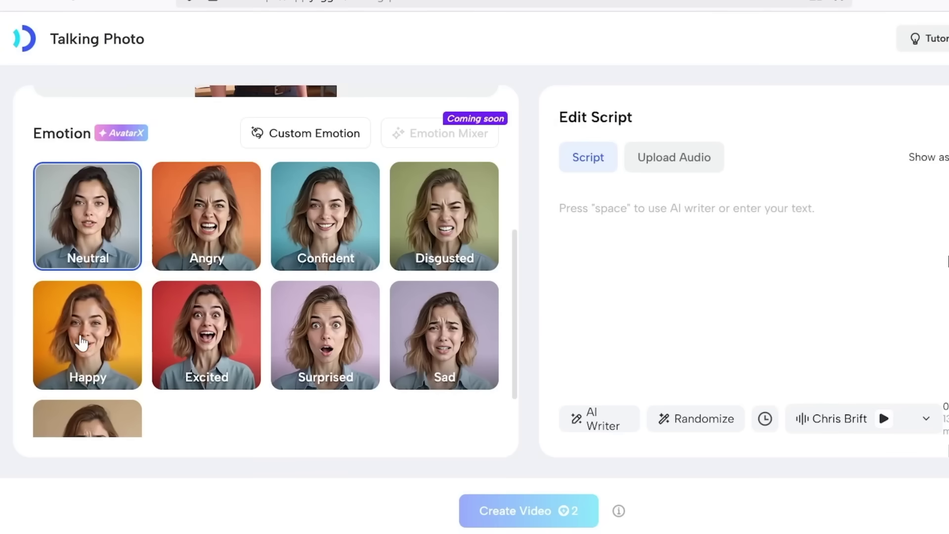
scroll(79, 331, "down", 2)
scroll(157, 362, "up", 4)
scroll(296, 208, "down", 2)
left_click(320, 163)
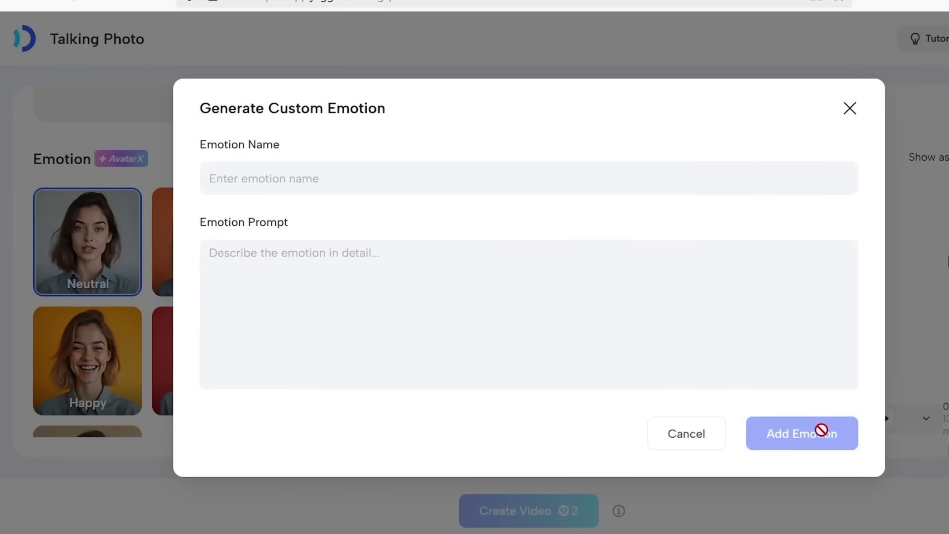
left_click(852, 109)
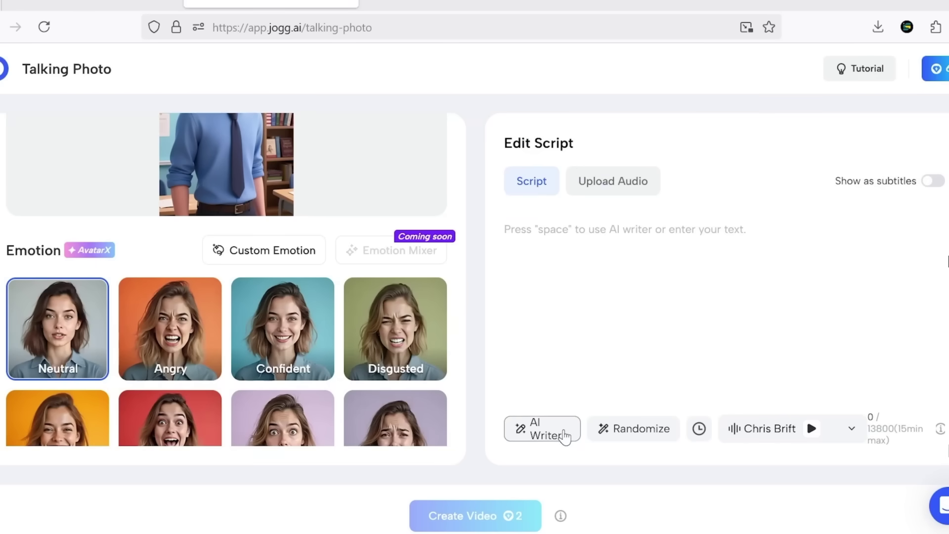
Generate an AI Writer script describing the process of making sushi, with page zoom at 90%.
left_click(565, 436)
left_click(684, 420)
key("Return")
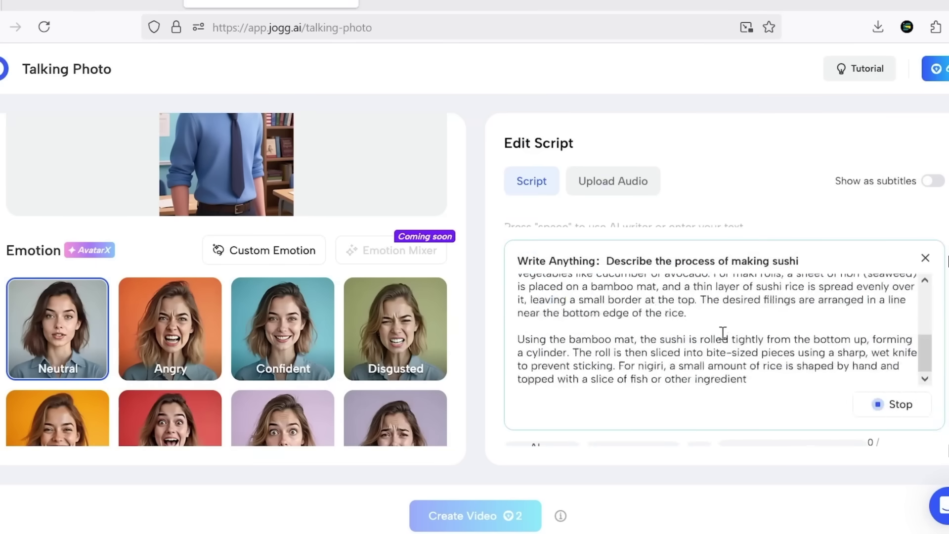
key("ctrl+minus")
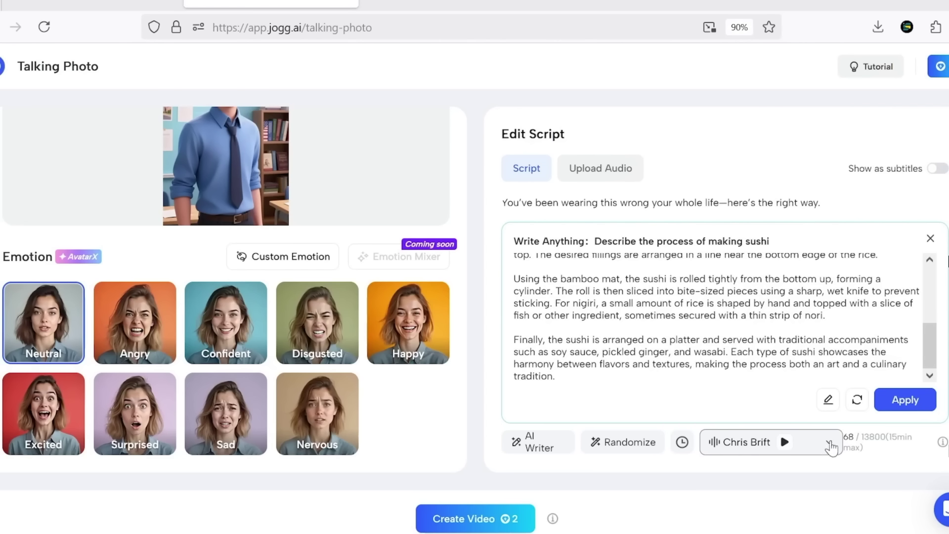
left_click(832, 446)
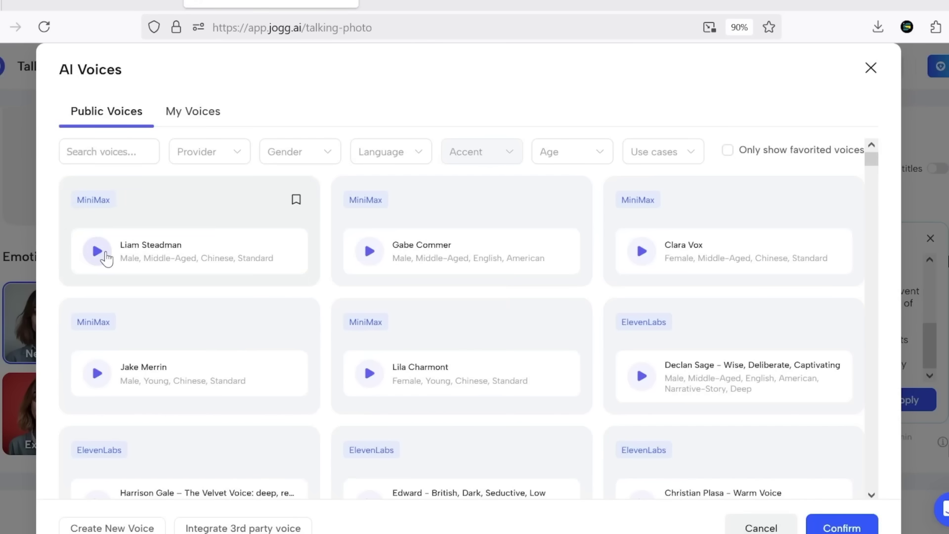
Preview the Liam Steadman, Declan Sage, Jessica Anne Bogart and Anila voices.
left_click(104, 256)
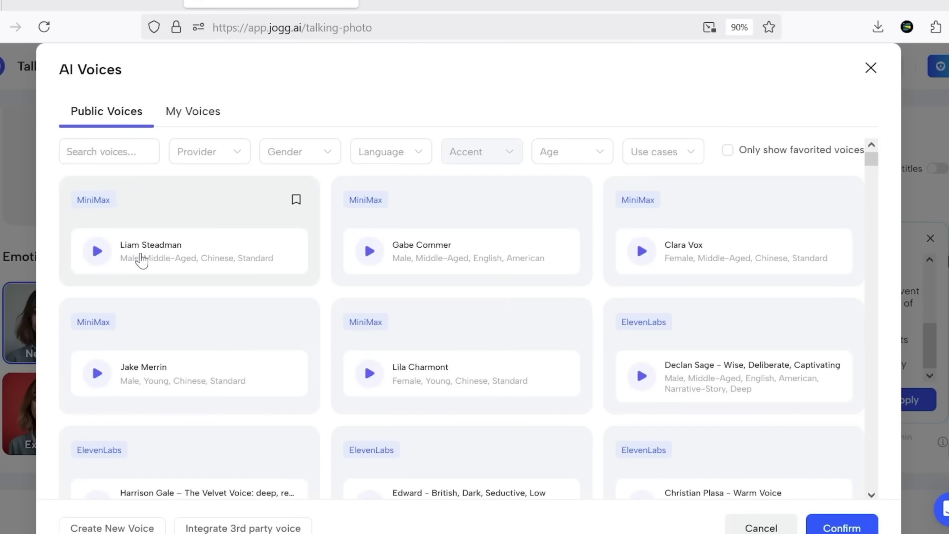
left_click(641, 383)
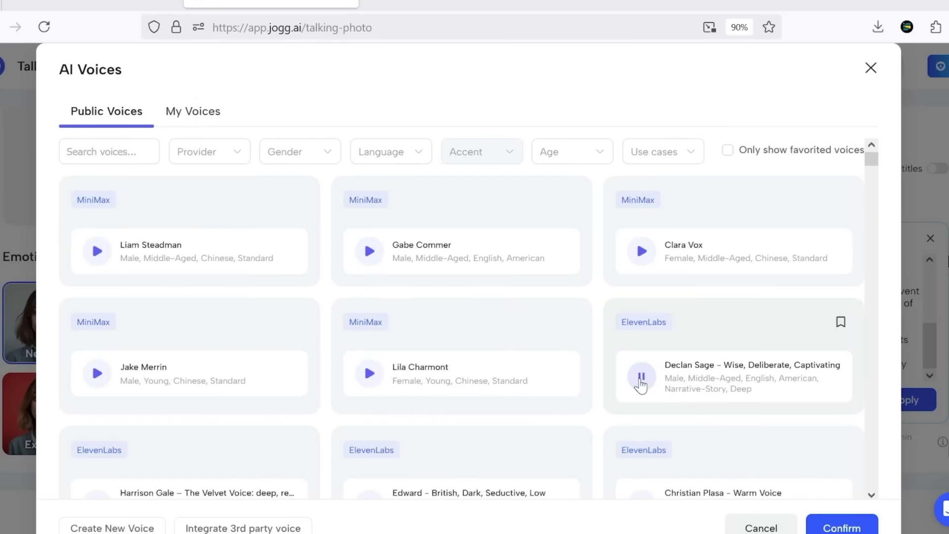
scroll(641, 383, "down", 4)
left_click(368, 286)
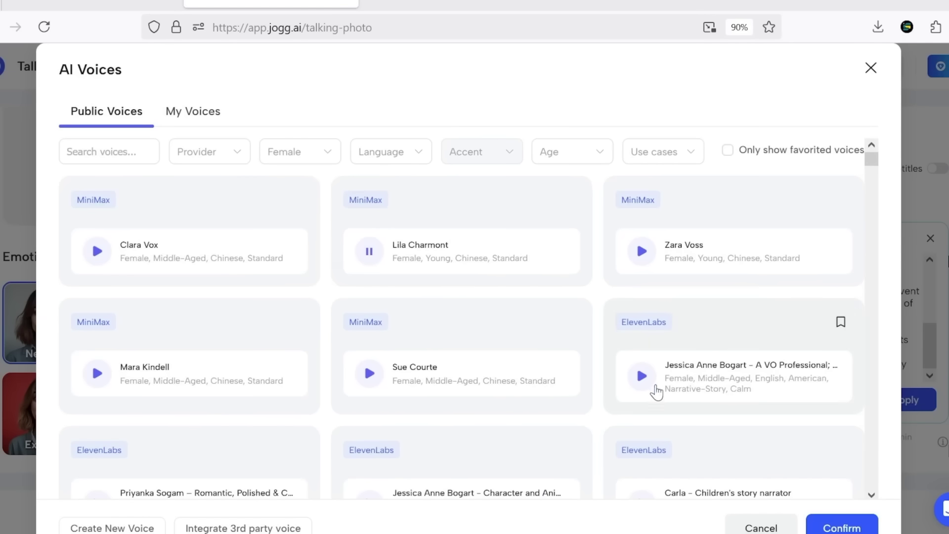
left_click(642, 385)
scroll(598, 415, "down", 3)
left_click(369, 358)
scroll(610, 385, "down", 2)
left_click(632, 423)
scroll(544, 415, "down", 4)
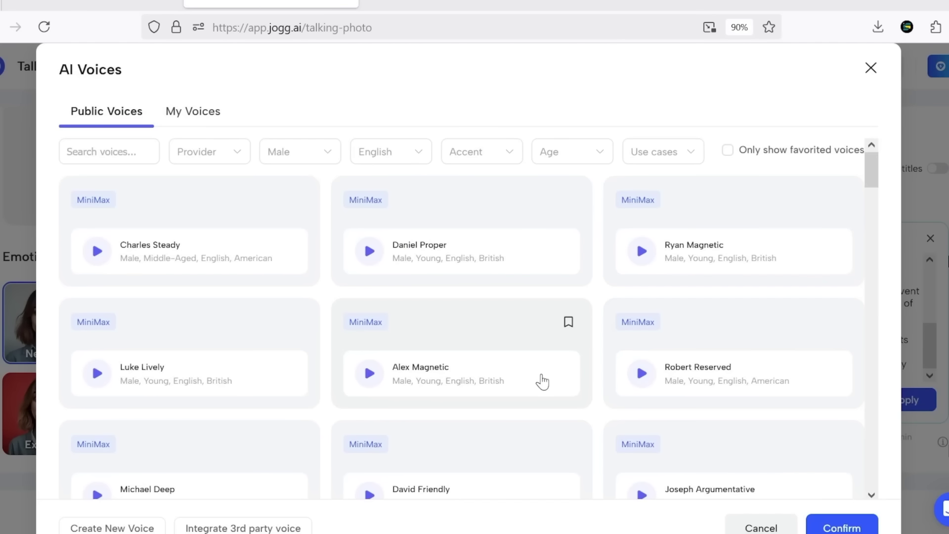
Choose Alex Magnetic as the voice and turn on subtitles.
left_click(546, 361)
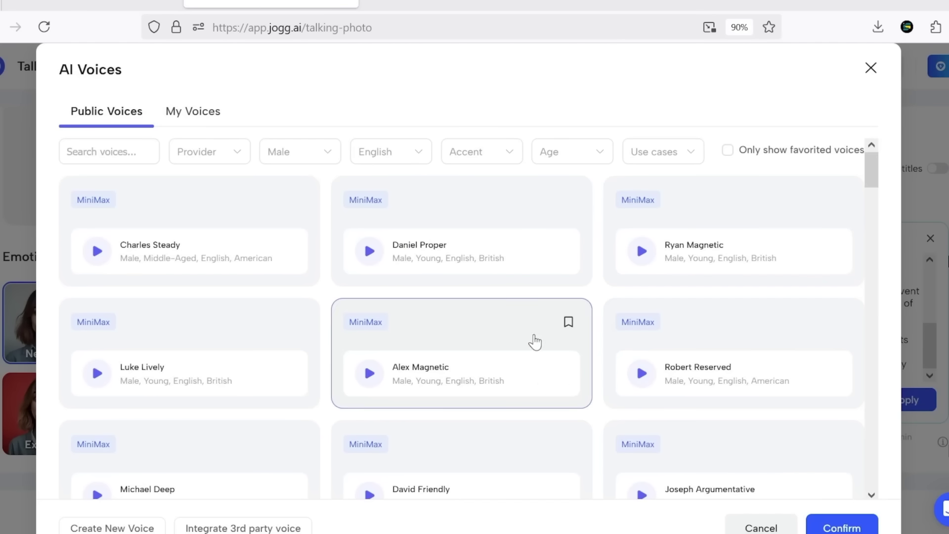
left_click(841, 527)
left_click(939, 169)
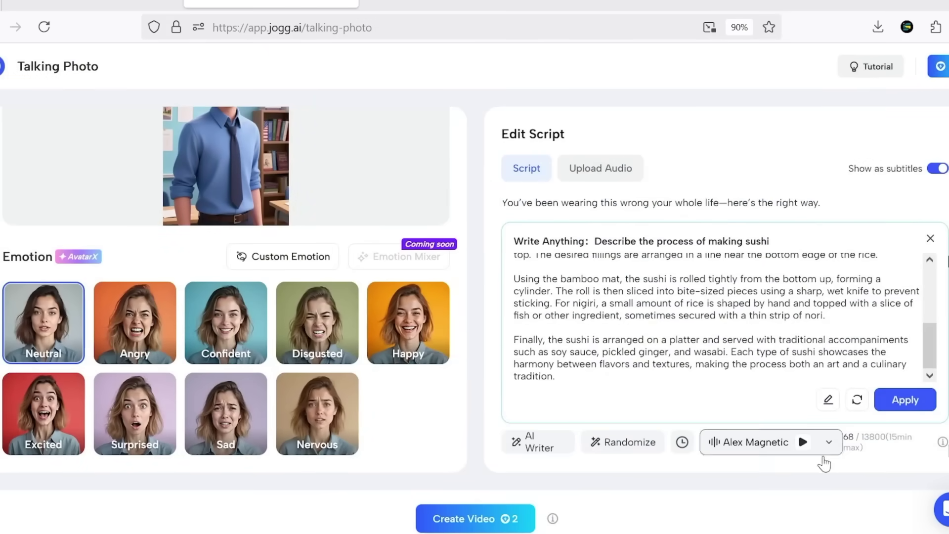
Reapply the Alex Magnetic voice with subtitles on and create the 2-credit talking-photo video.
mouse_move(516, 525)
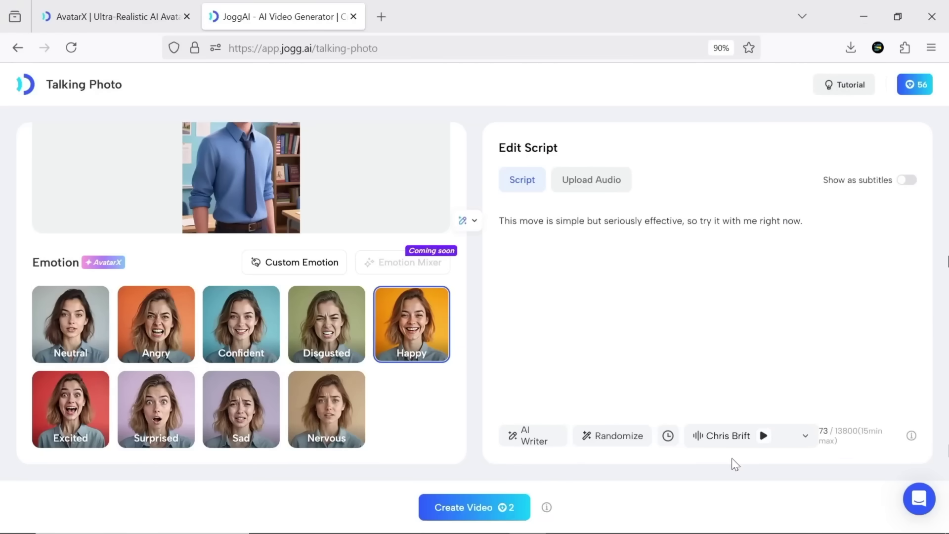
left_click(736, 437)
left_click(500, 377)
left_click(811, 514)
left_click(907, 180)
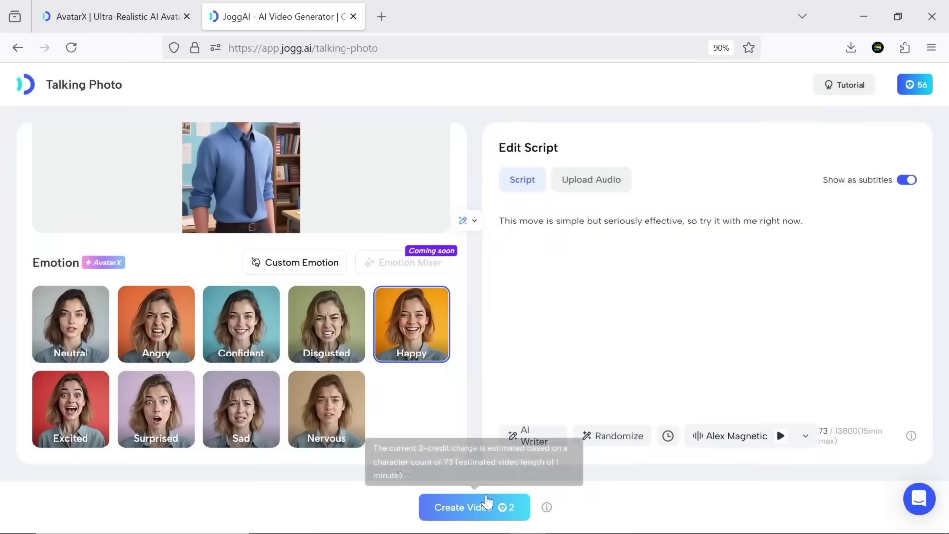
left_click(474, 507)
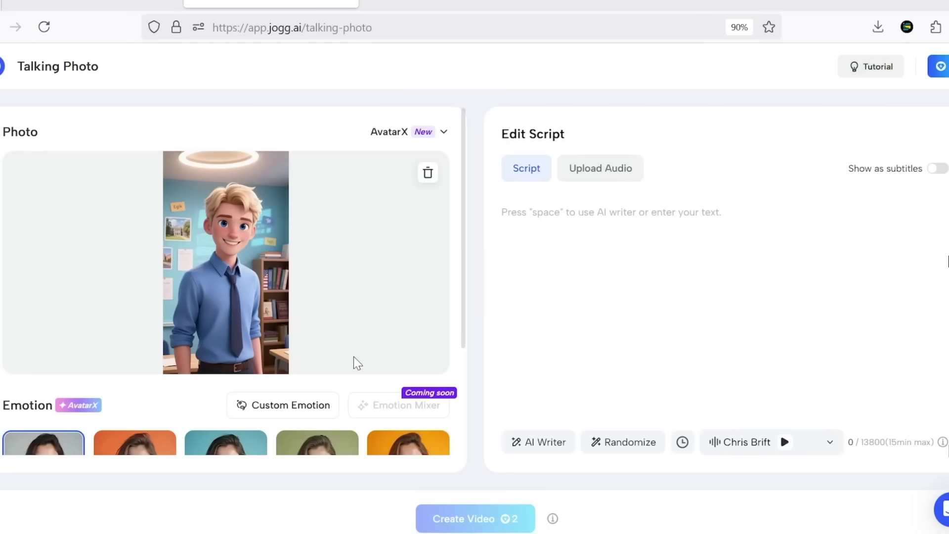
Review the generated subtitled cartoon-boy video before returning to an empty Talking Photo editor.
scroll(357, 364, "down", 3)
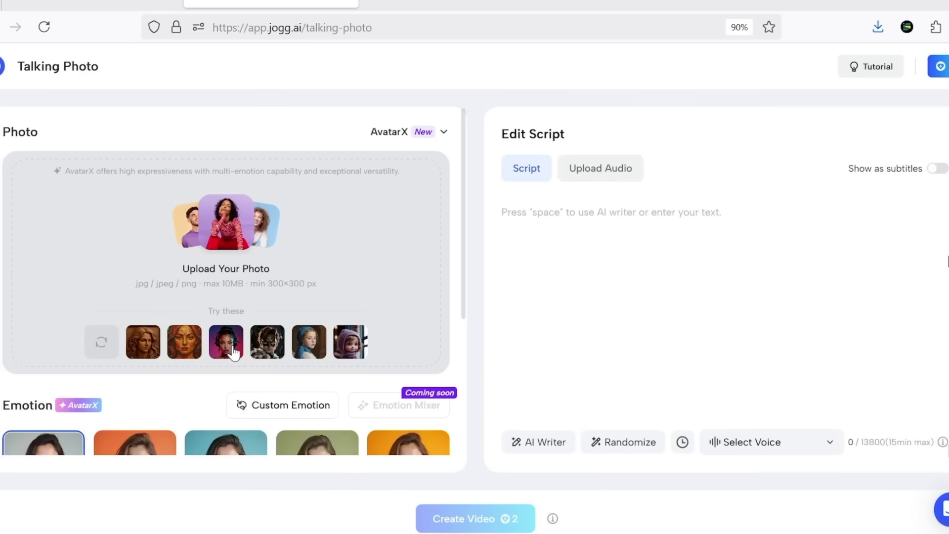
Load the headphone-wearing singer photo, try the Disgusted emotion, randomize the script, and preview Miranda.
left_click(234, 352)
scroll(232, 343, "down", 3)
left_click(334, 342)
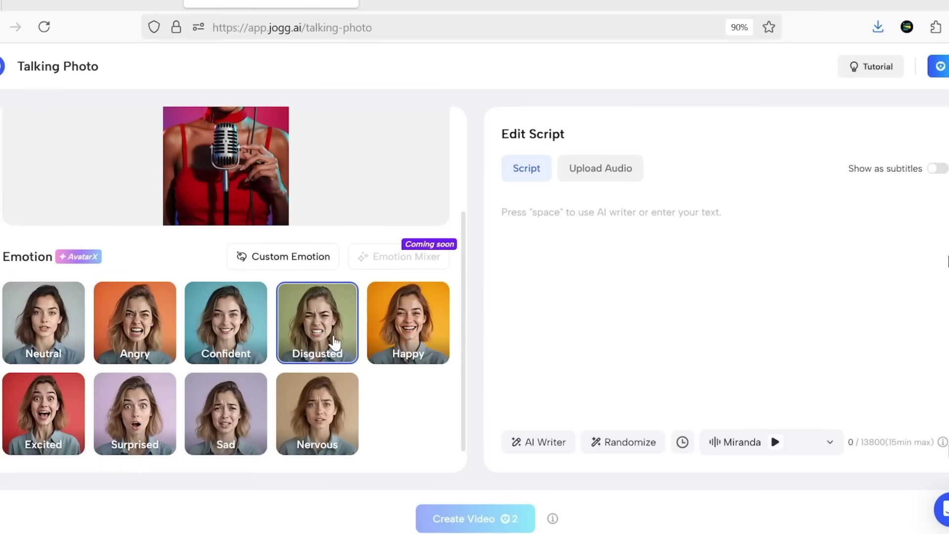
left_click(627, 444)
left_click(938, 169)
left_click(774, 442)
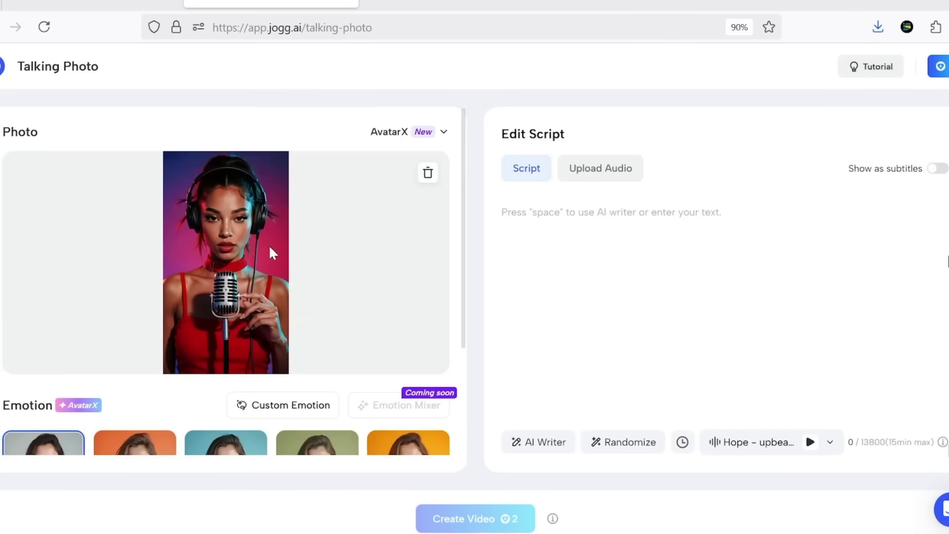
scroll(269, 244, "down", 3)
Add a custom 'Deep Thought' emotion with a pasted description, then randomize a new script line.
left_click(283, 257)
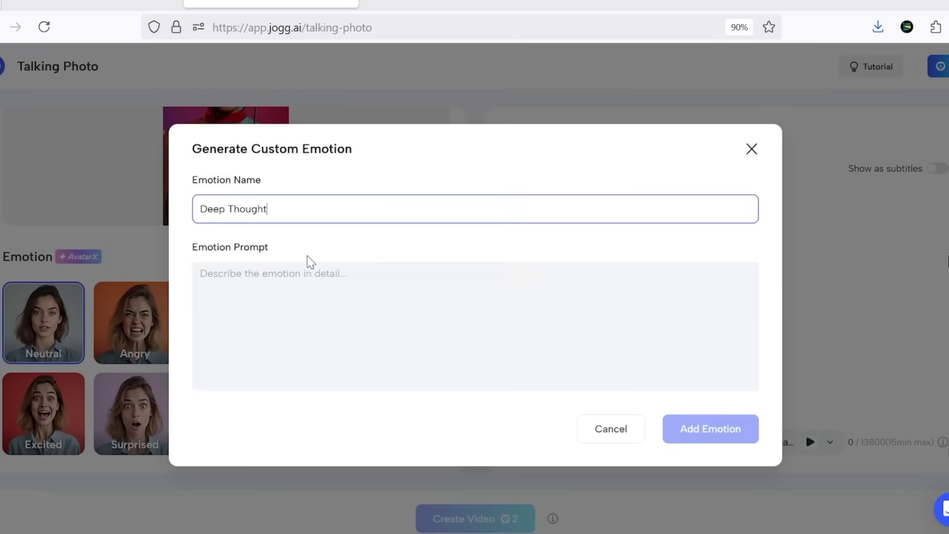
left_click(314, 291)
type("Create a custom emotion called \"Deep Thought\" with eyebrows slightly furrowed, eyes looking downward as if processing an idea, lips pressed together softly, slow head nodding with small pauses, mild intensity, conveying a reflective and calm intellectual mood.")
left_click(713, 430)
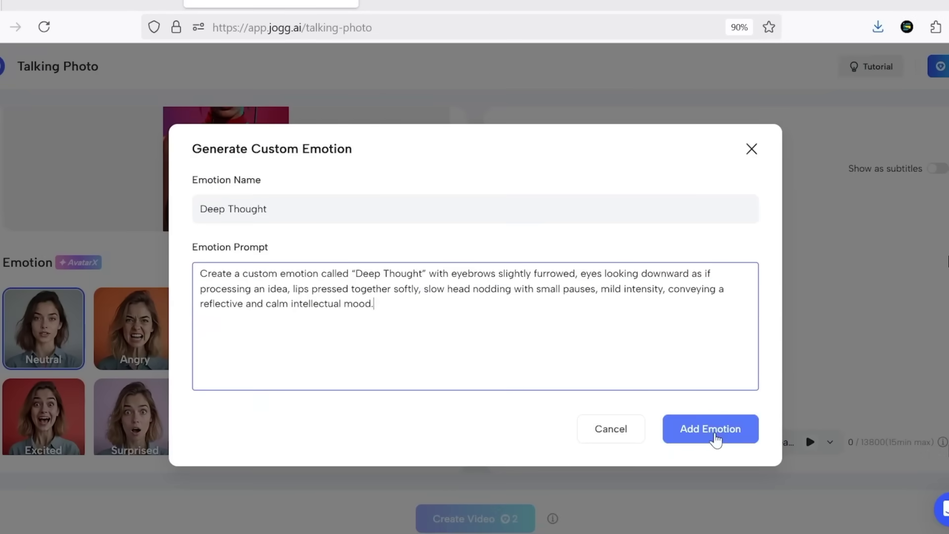
left_click(628, 445)
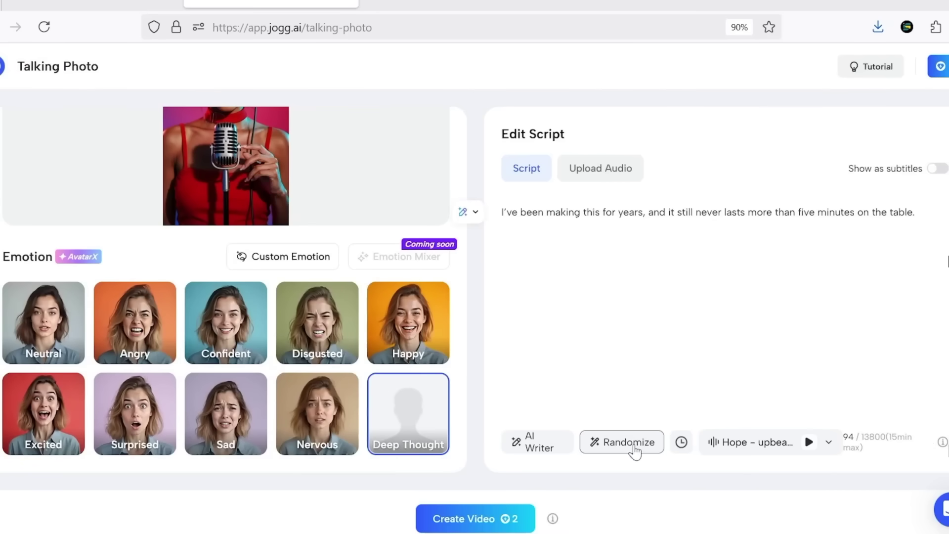
Switch the singer talking photo's voice to Barbara Charming.
left_click(829, 443)
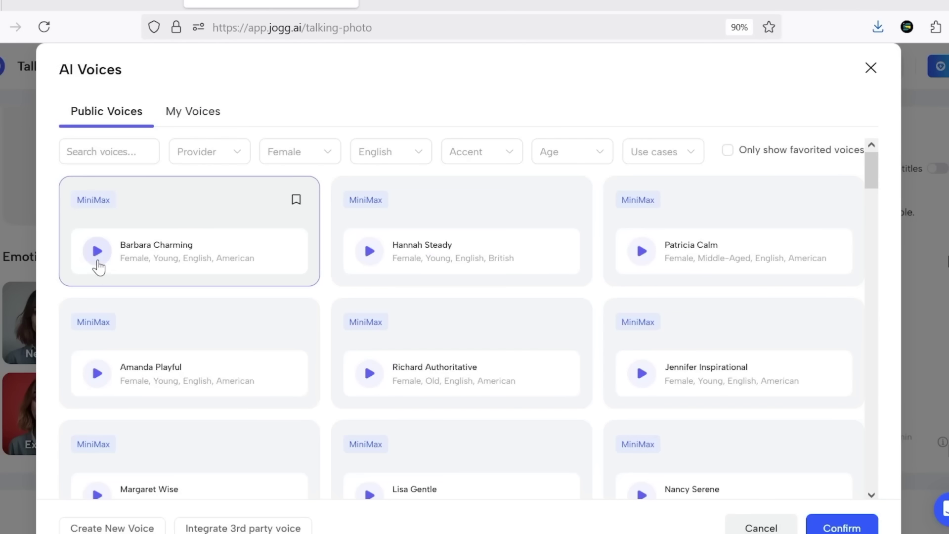
left_click(842, 526)
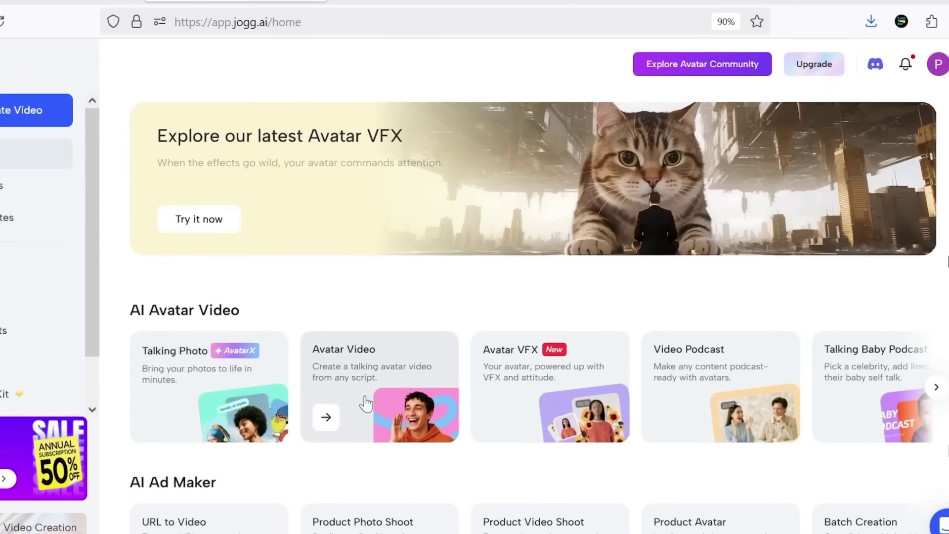
Start an Avatar Video, browse Lifestyle, Outdoors, Health & Fitness and News avatars, and pick Giulia.
left_click(399, 389)
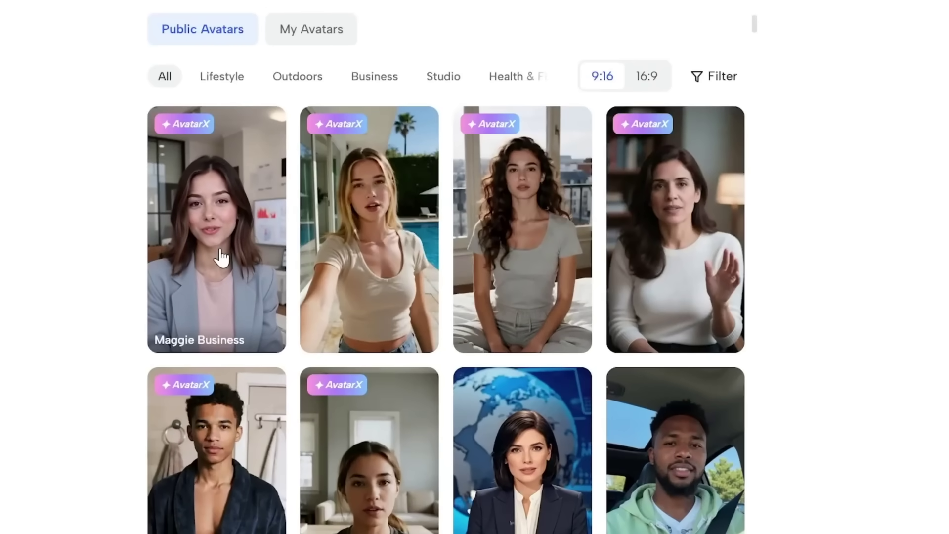
left_click(220, 84)
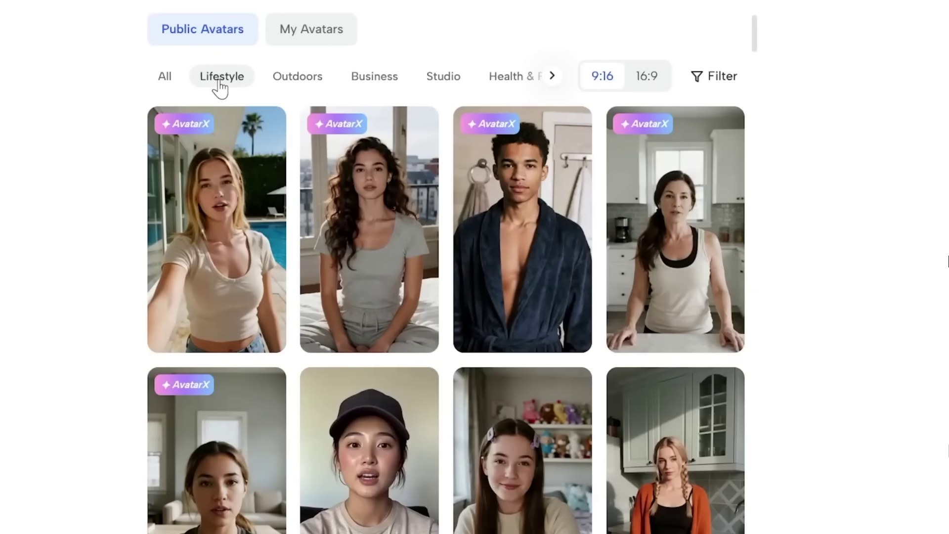
left_click(306, 90)
left_click(511, 78)
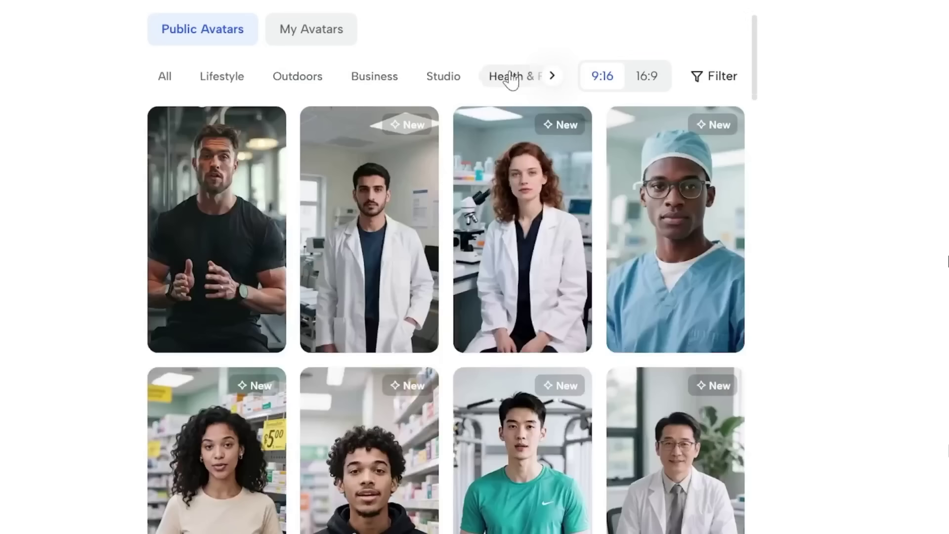
left_click(553, 78)
left_click(545, 83)
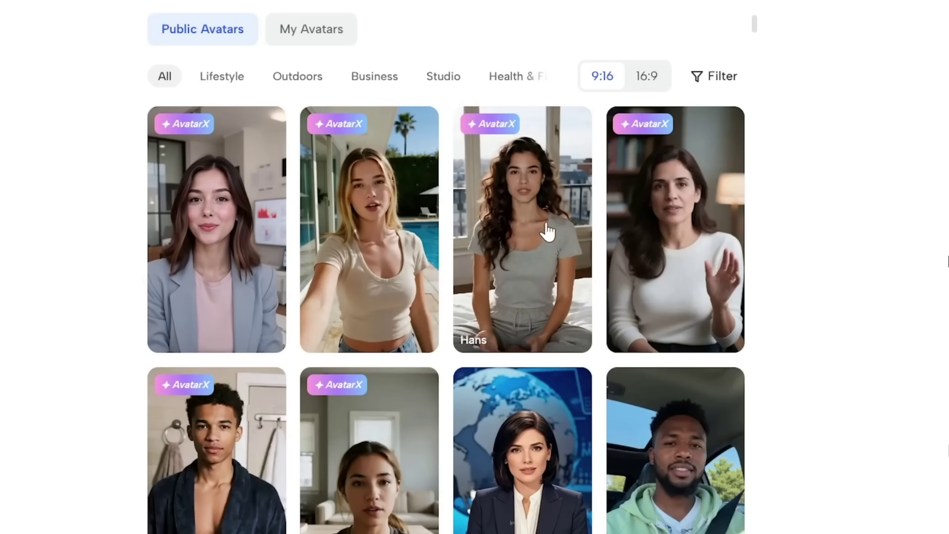
left_click(360, 243)
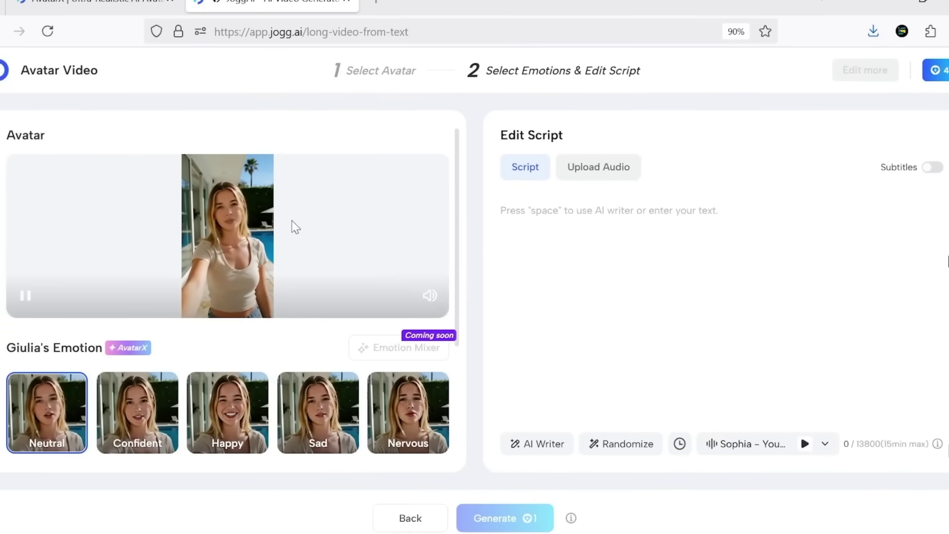
Set Giulia to Surprised, randomize a 102-character script, and open the 9:16 MP4 render dialog.
left_click_drag(458, 226, 459, 283)
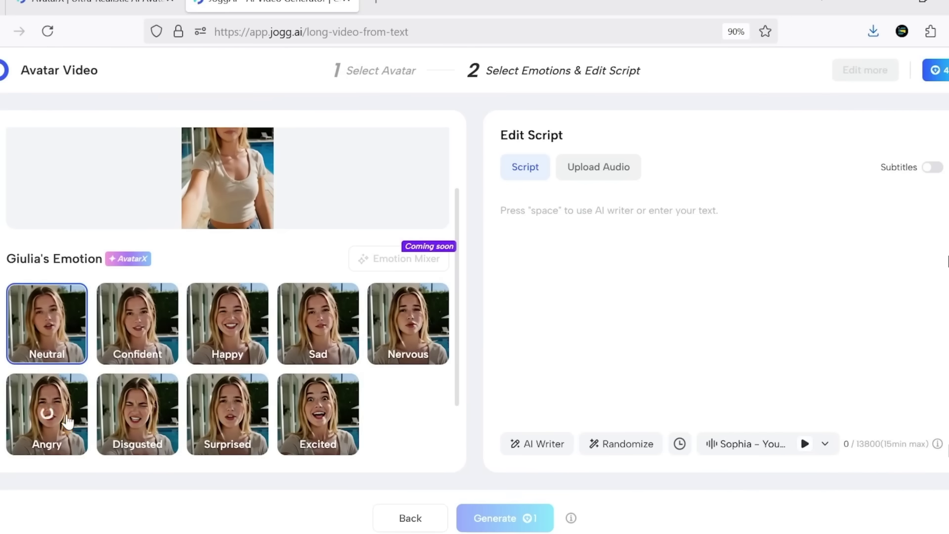
left_click(227, 415)
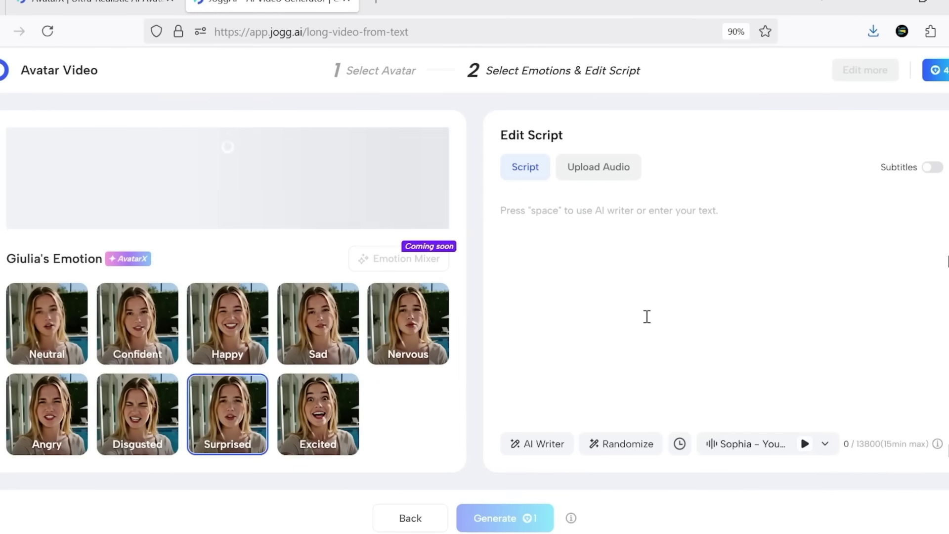
left_click(611, 445)
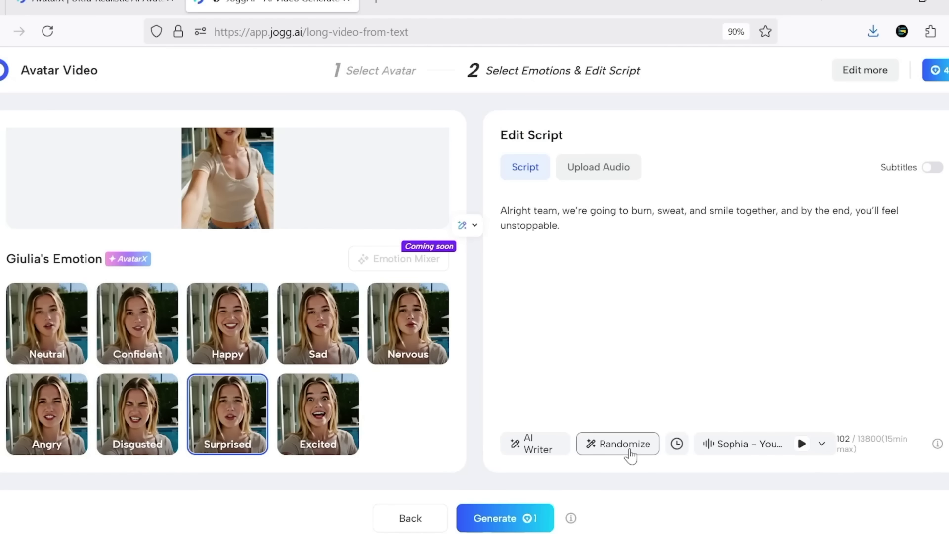
left_click(526, 515)
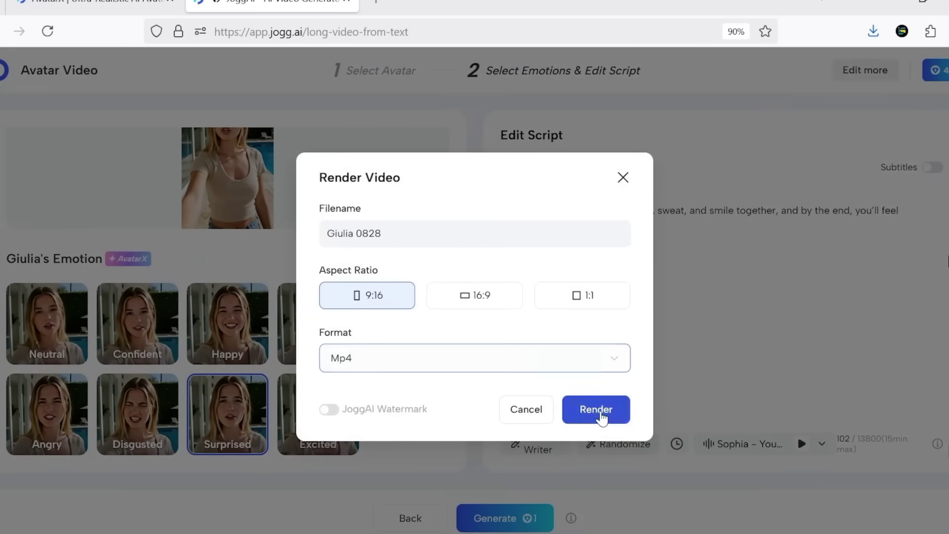
Render the surprised Giulia video and replay the finished 6-second clip from the start.
left_click(596, 410)
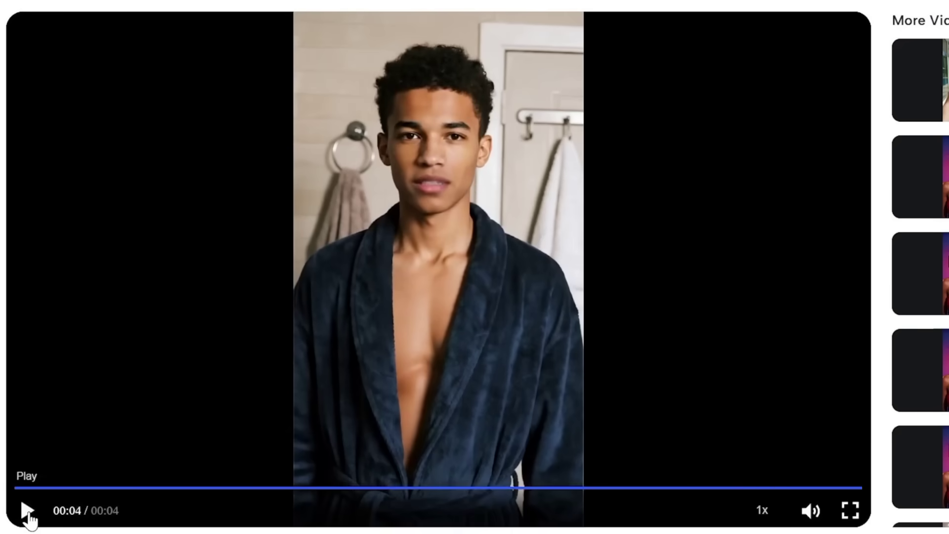
left_click(28, 513)
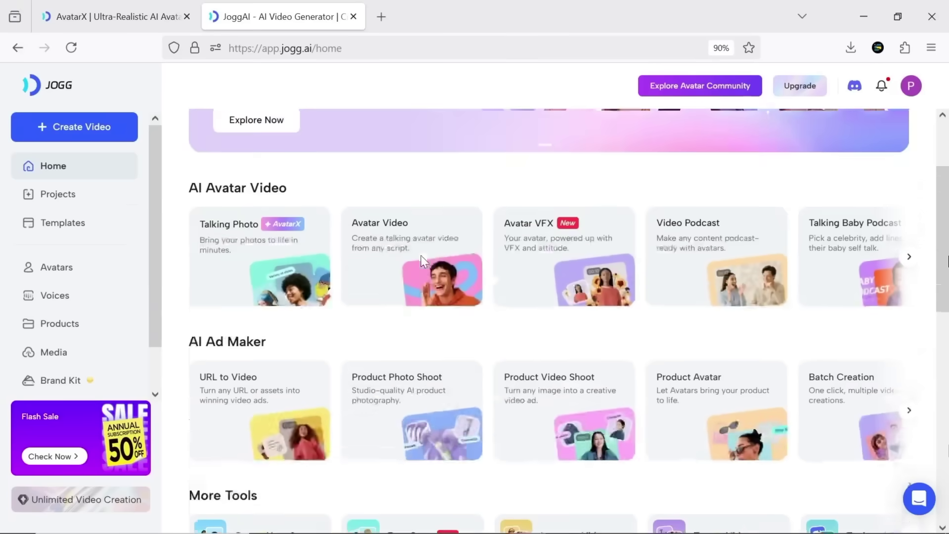
scroll(420, 255, "down", 4)
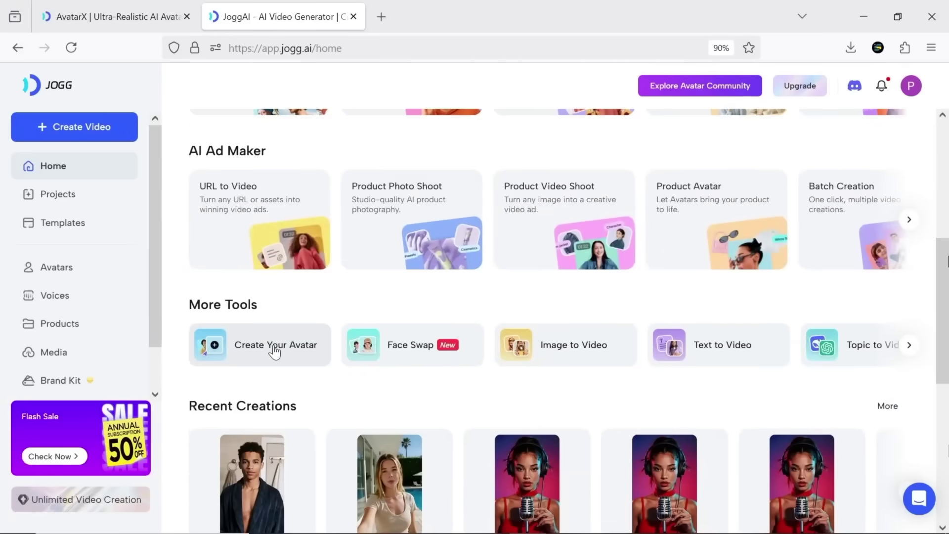
Start a new avatar from a photo with the Photo to Avatar option.
left_click(275, 349)
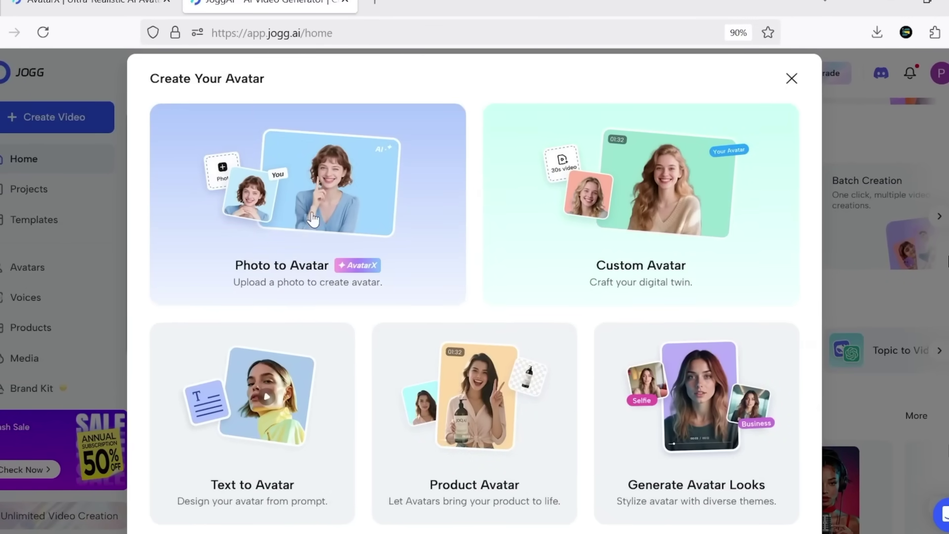
left_click(360, 272)
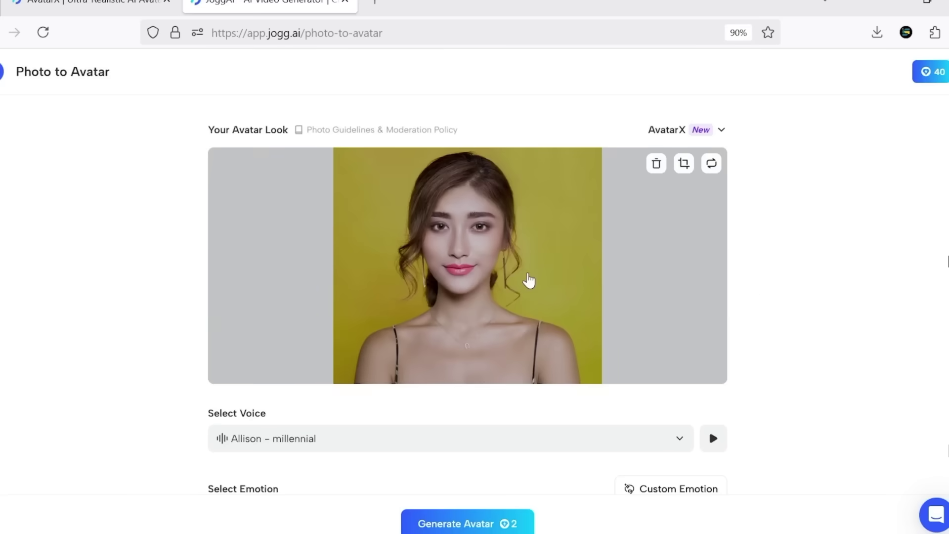
scroll(527, 281, "down", 3)
Browse the AI voices, keep Allison – millennial, and add the Happy emotion.
left_click(714, 292)
scroll(728, 348, "down", 5)
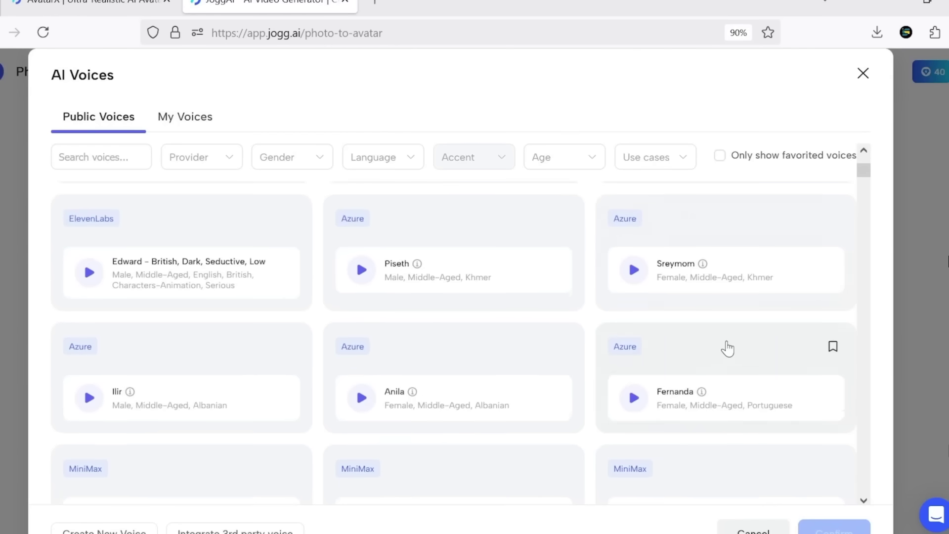
left_click(863, 73)
scroll(781, 308, "down", 2)
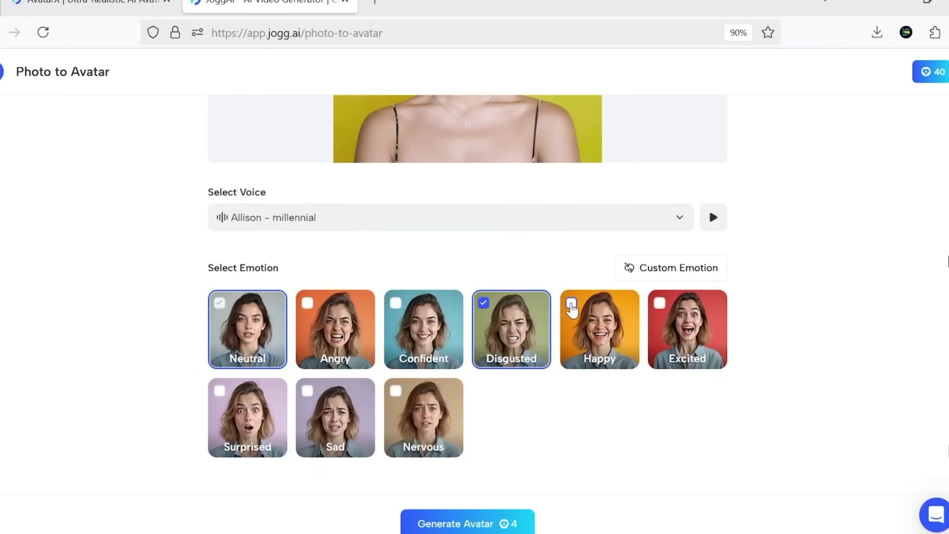
left_click(571, 304)
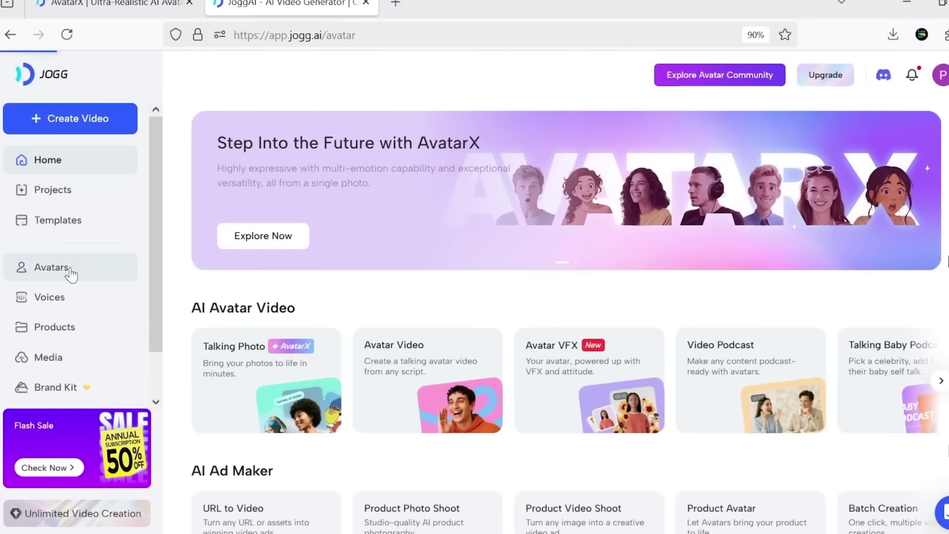
Generate a Kendra 0828 video with a randomized script and subtitles turned on.
left_click(71, 274)
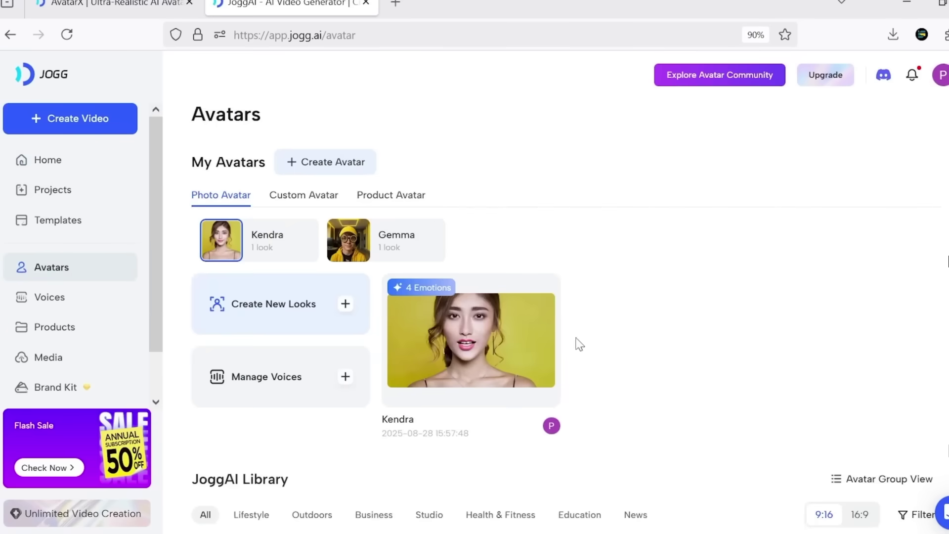
left_click(473, 342)
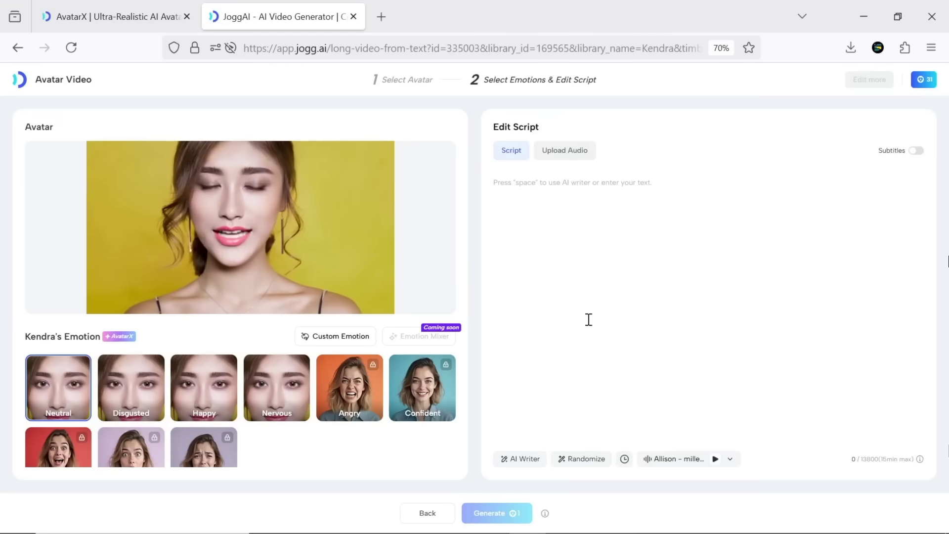
left_click(586, 459)
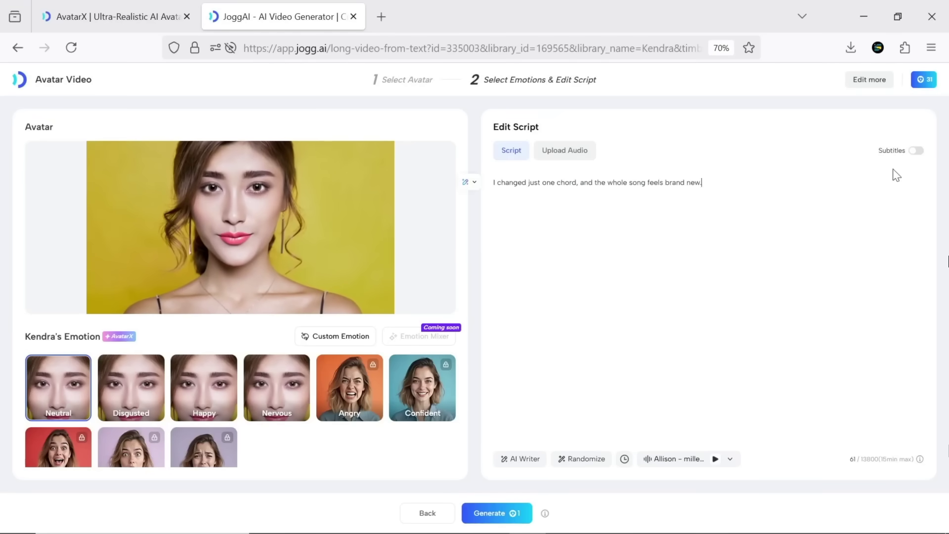
left_click(922, 154)
left_click(492, 513)
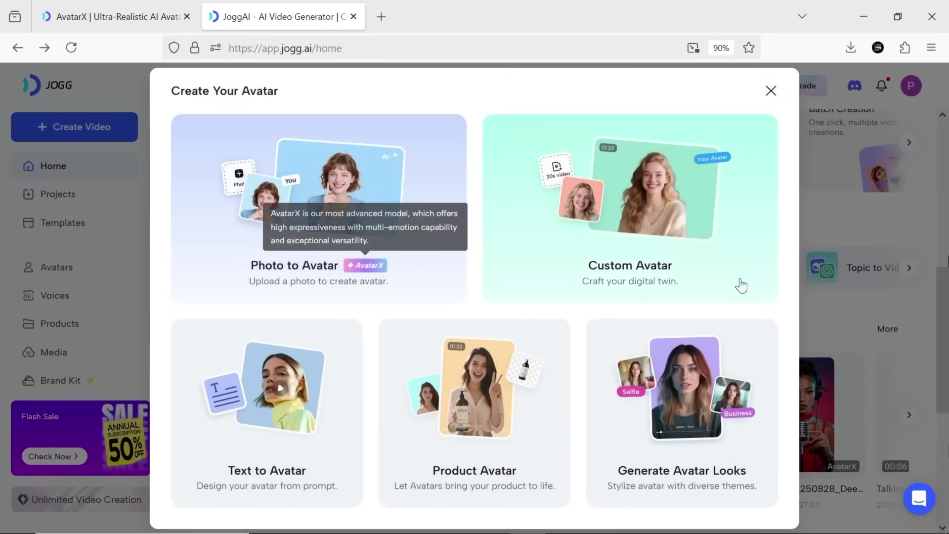
Explore the Custom Avatar page, comparing the Record with Webcam and Upload Footage tabs.
left_click(629, 244)
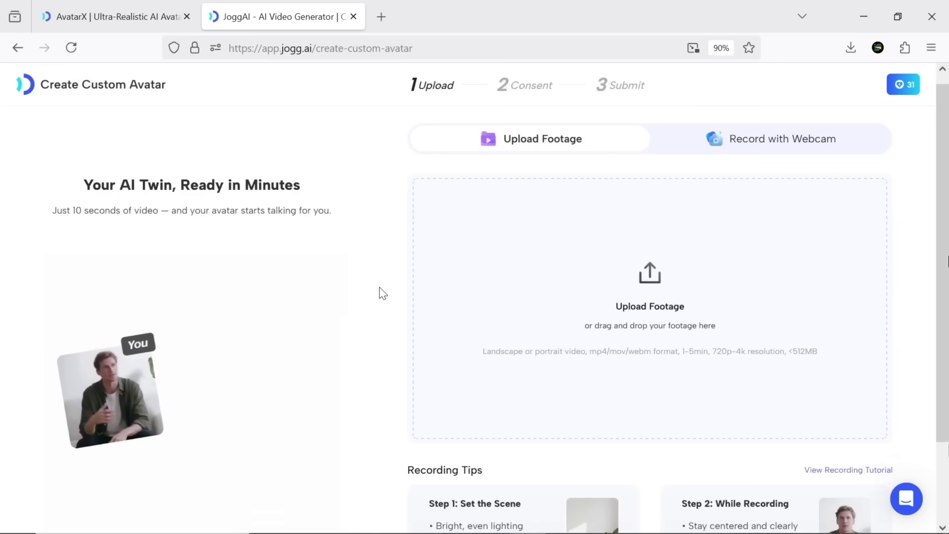
scroll(379, 289, "down", 2)
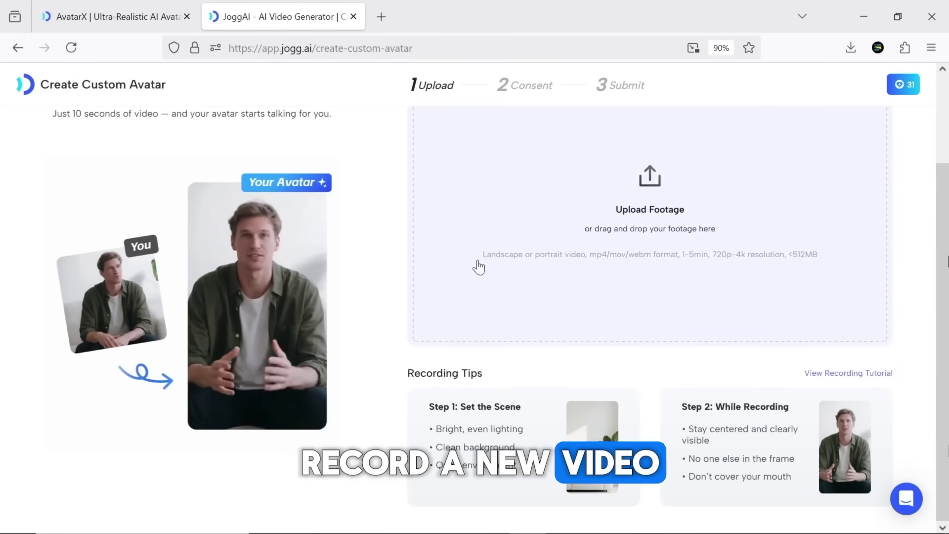
scroll(479, 267, "up", 2)
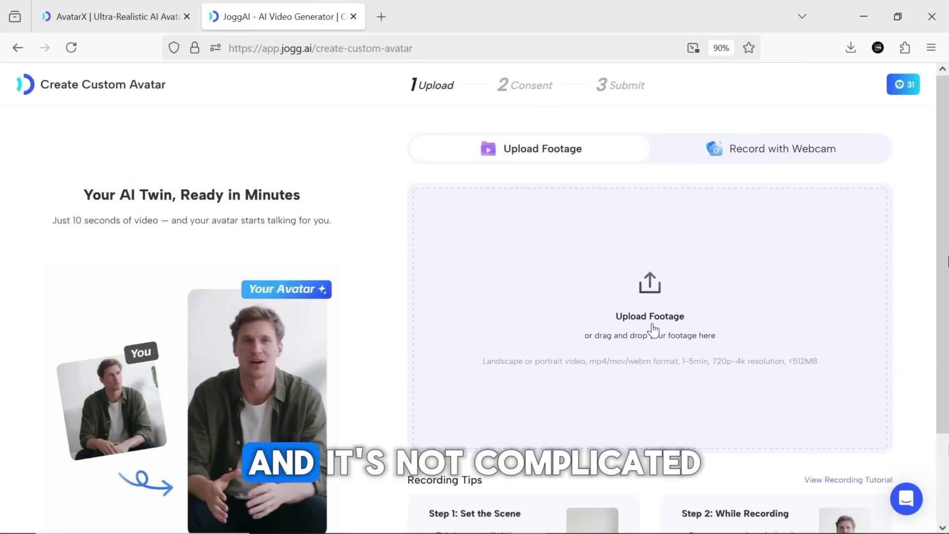
left_click(746, 154)
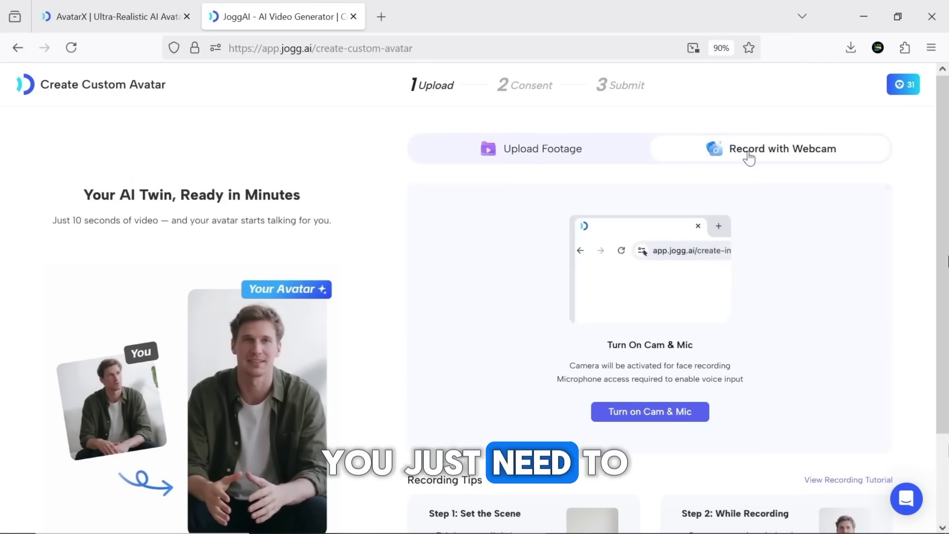
left_click(556, 162)
scroll(648, 293, "down", 2)
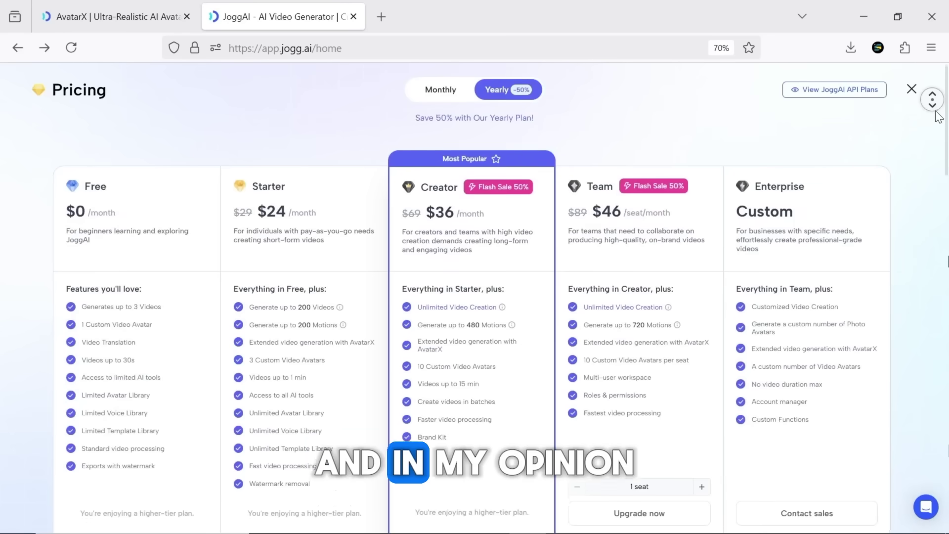
scroll(936, 116, "down", 3)
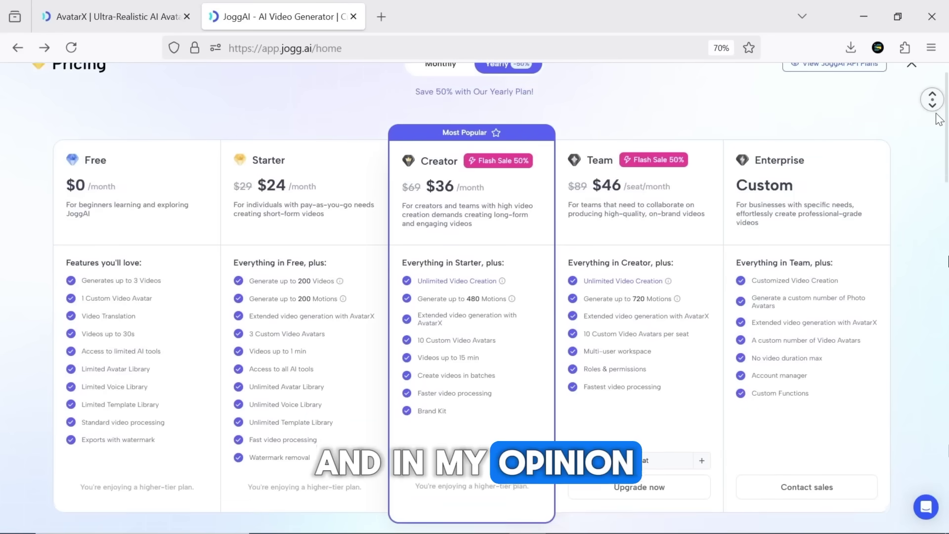